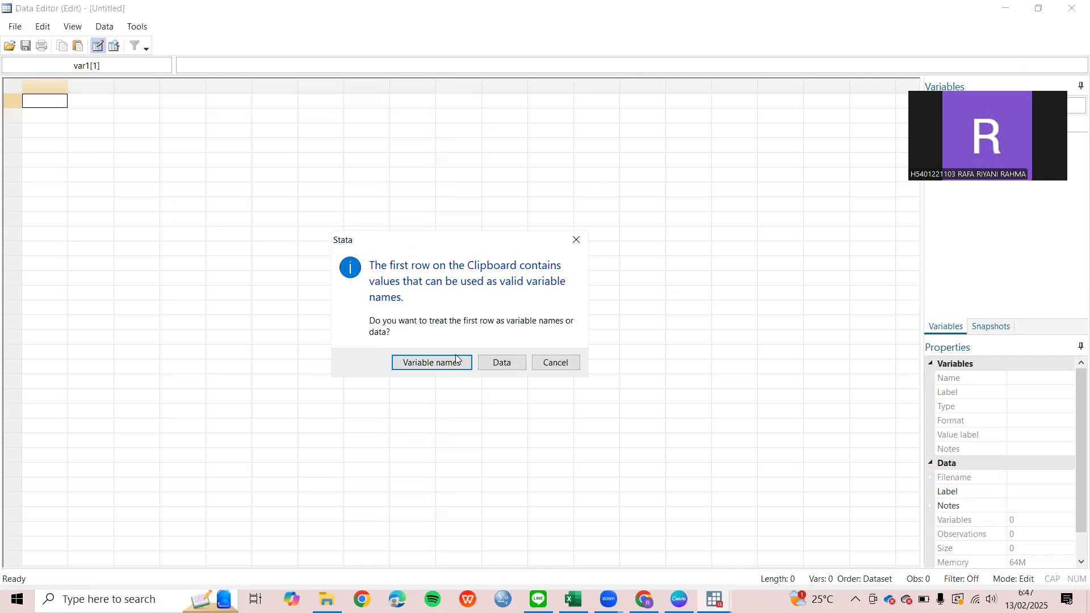
- Paste the data with the first row as variable names and rename the current account balance variable to x
click(434, 364)
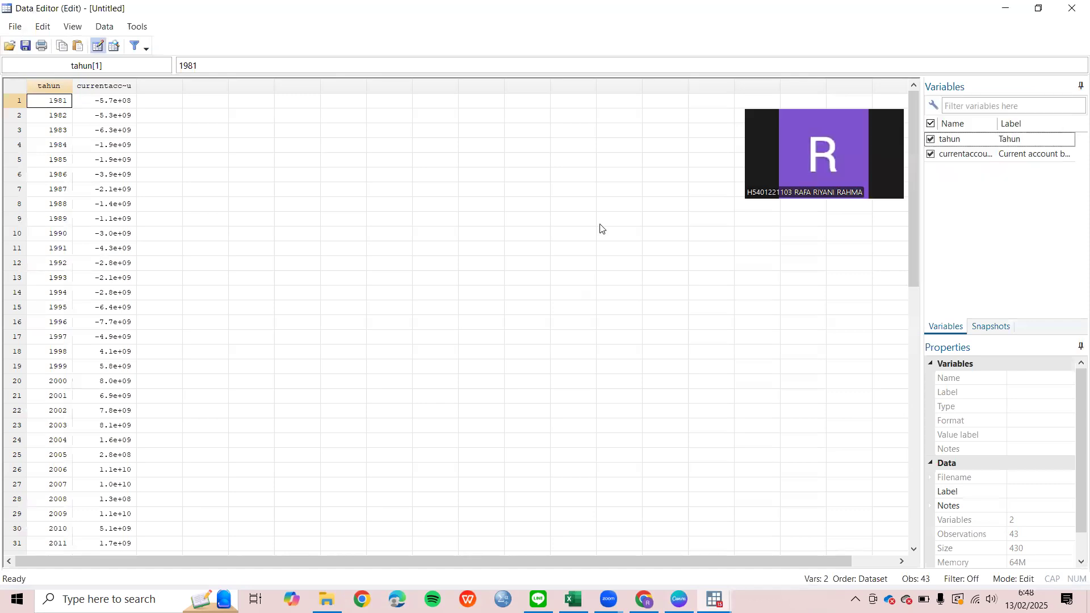
click(972, 154)
click(1023, 378)
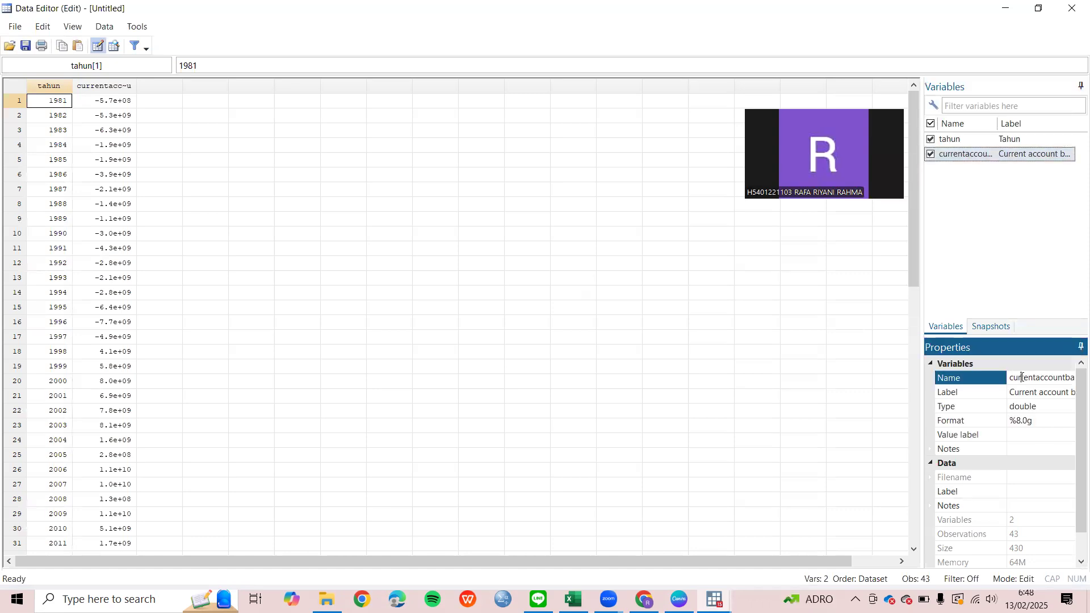
click(1022, 378)
text(x)
key(Return)
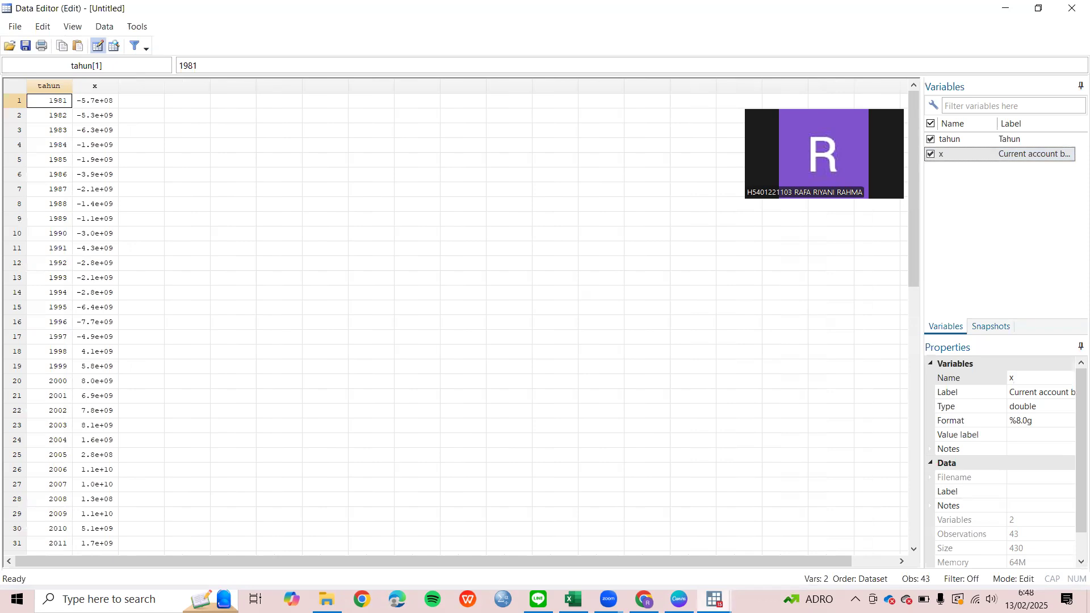
- Declare the dataset as a time series with tahun as the time variable, using tsset in the main Stata window
mouse_move(715, 599)
click(681, 561)
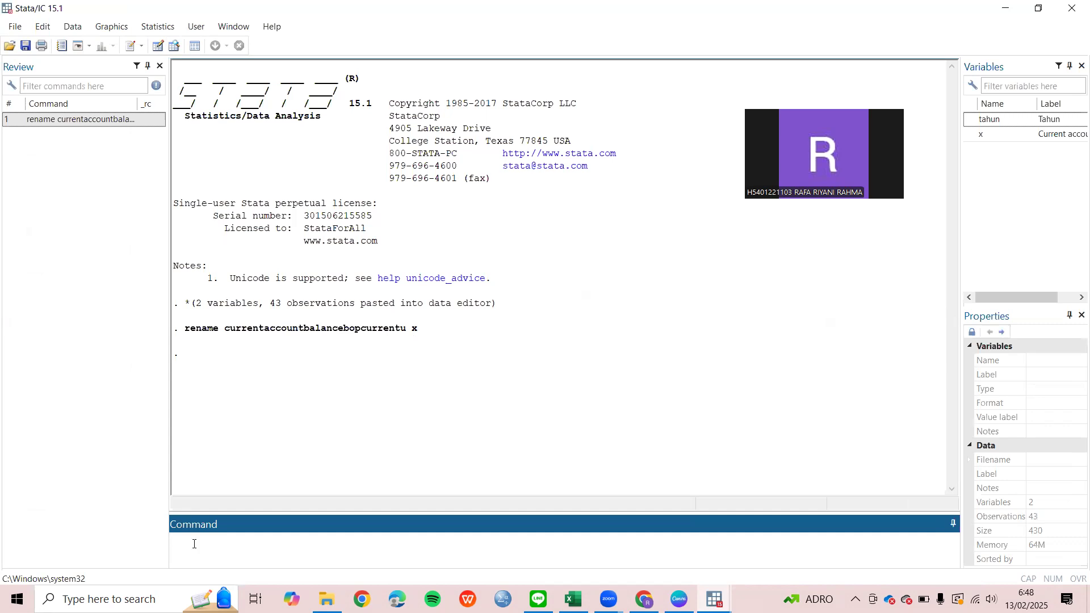
text(tsser)
key(BackSpace)
text(t tahun)
key(Return)
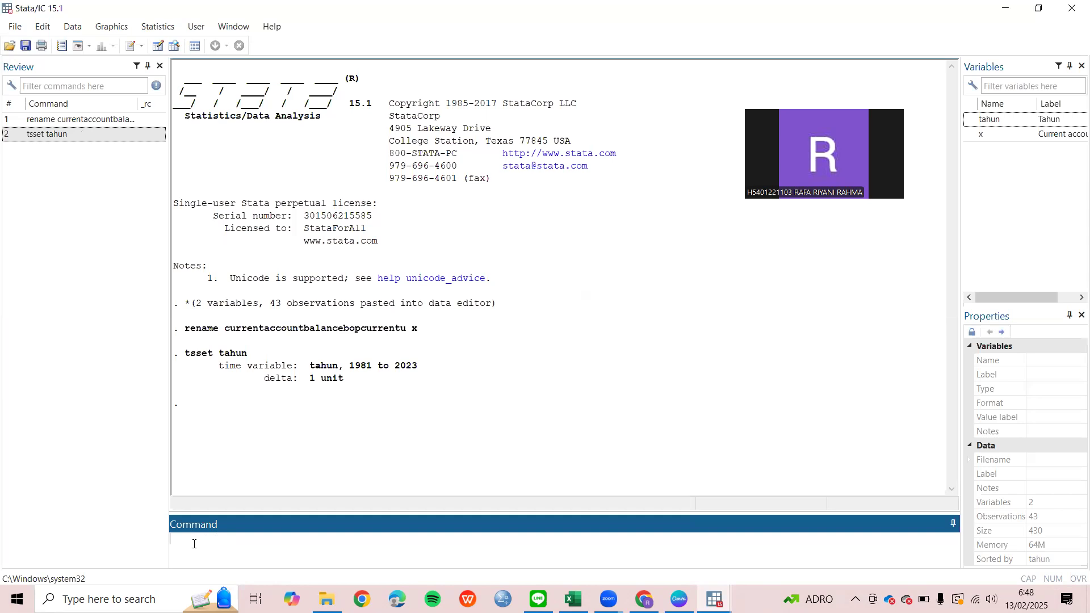
- Run a Dickey-Fuller test on x and generate its first difference as dx=d.x
text(dfuller x)
key(Return)
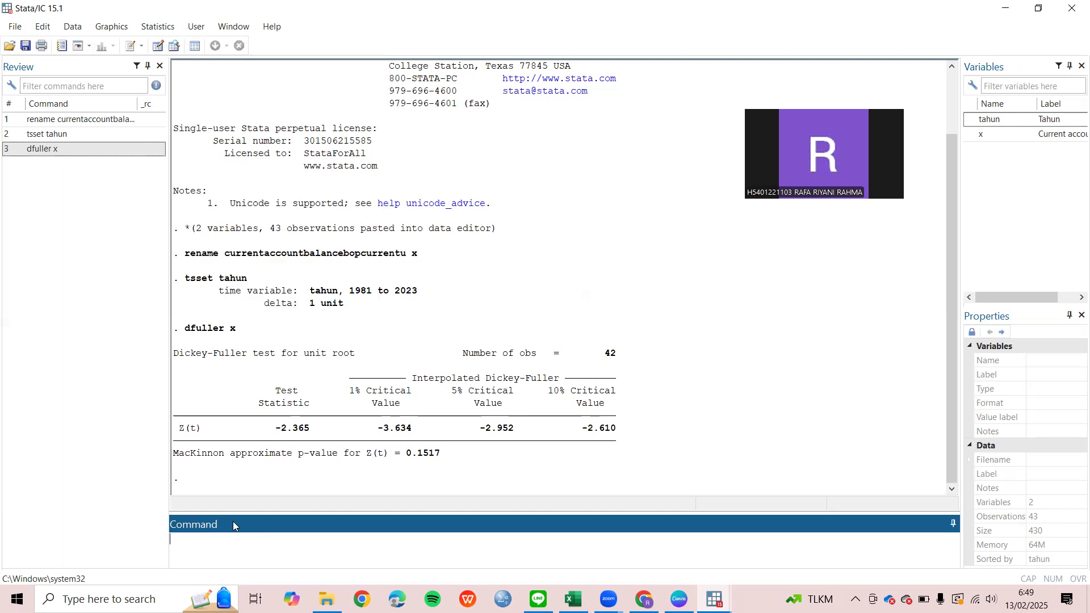
text(gener)
text(ate dx=d.x)
key(Return)
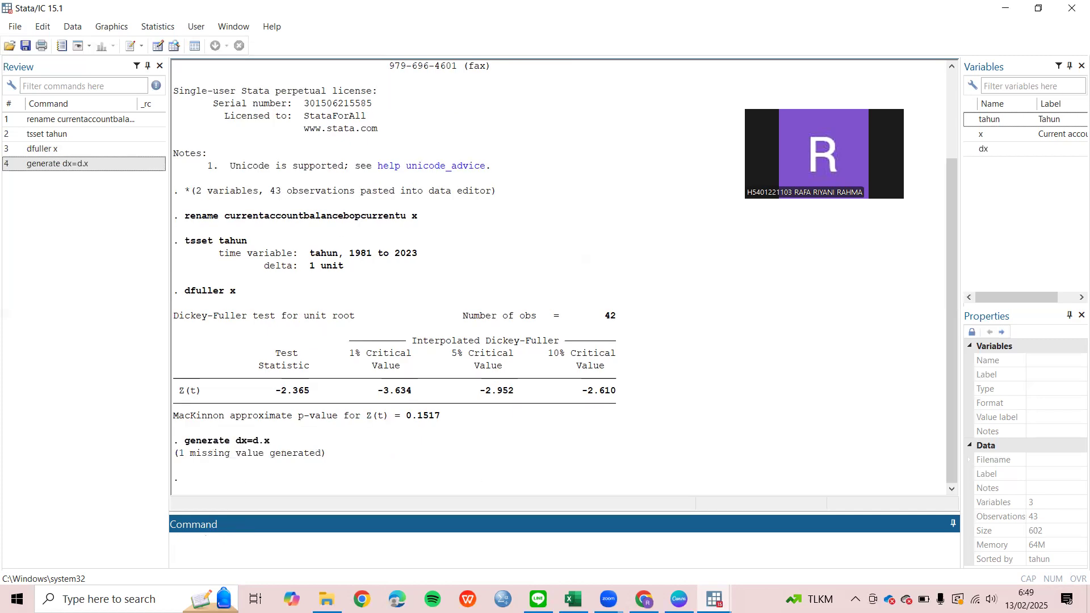
- Check the dx column in the Data Editor and replace missing dx values with 0
mouse_move(714, 599)
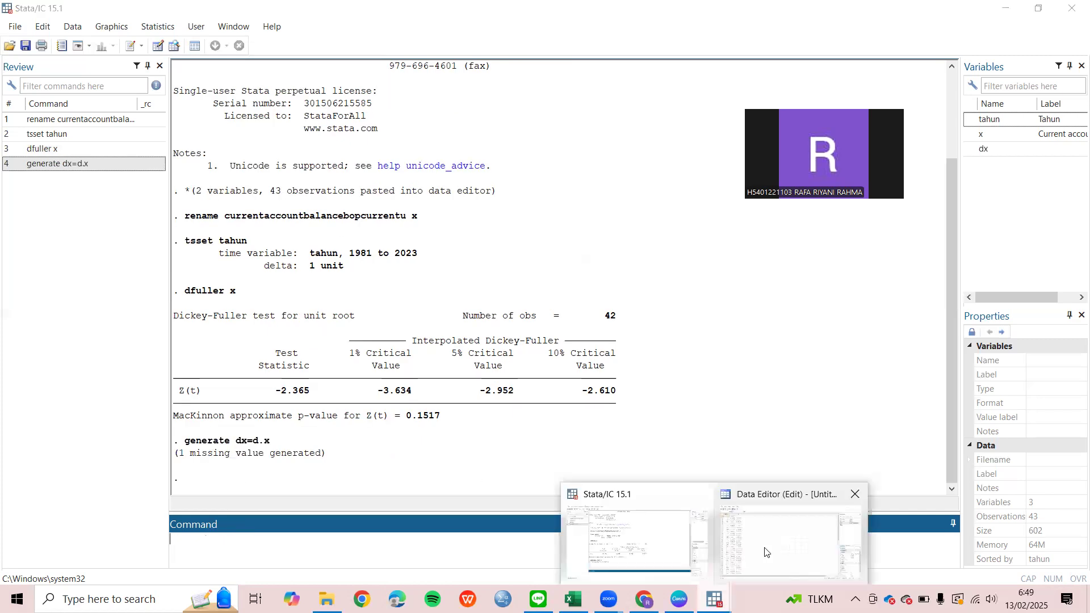
click(765, 552)
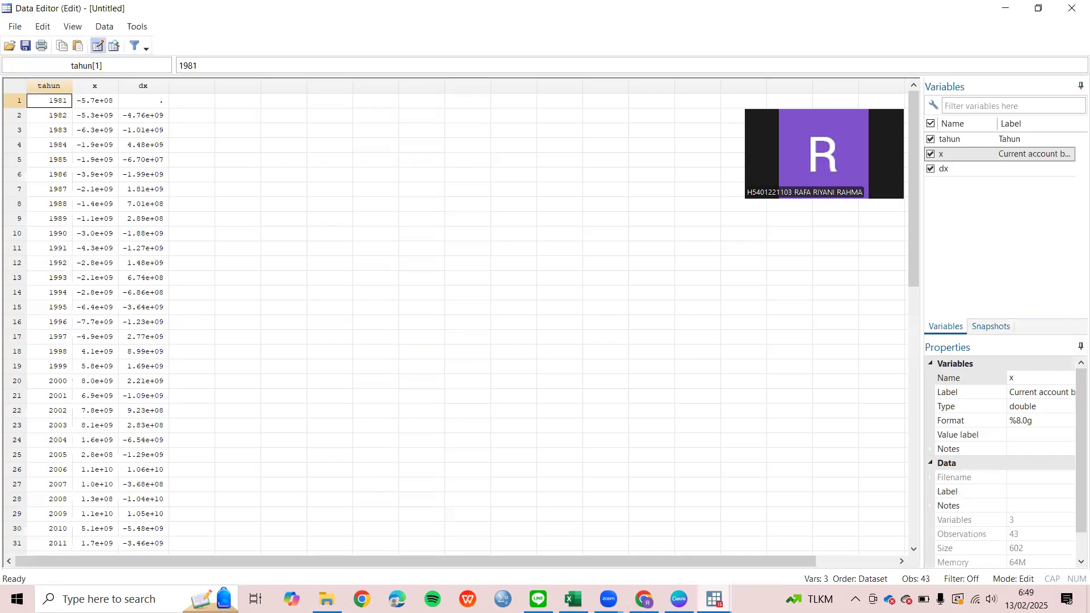
click(690, 550)
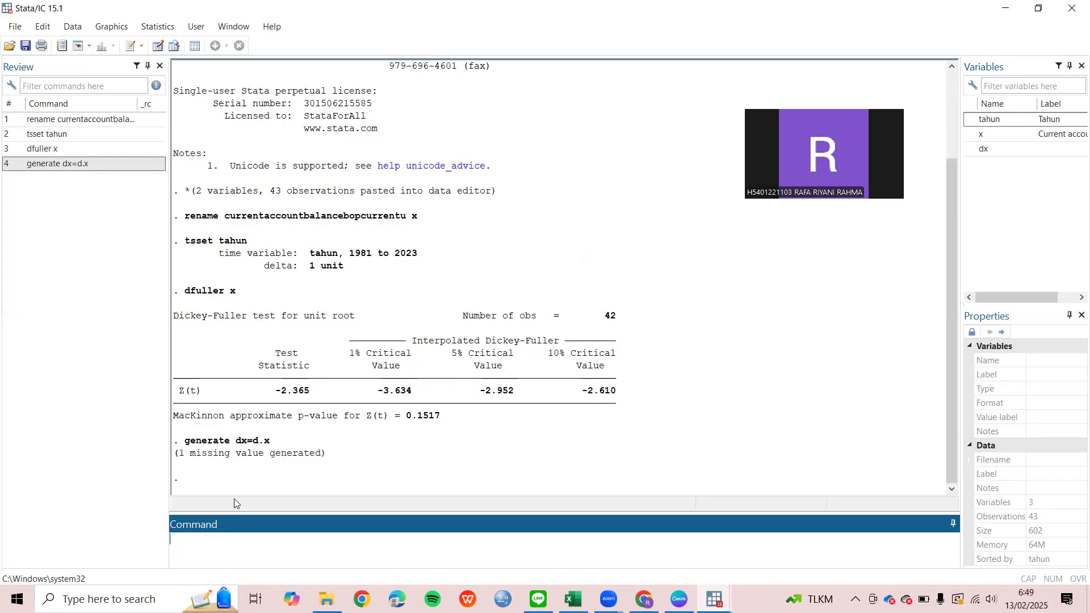
text(replace dx=0 if dx==.)
key(Return)
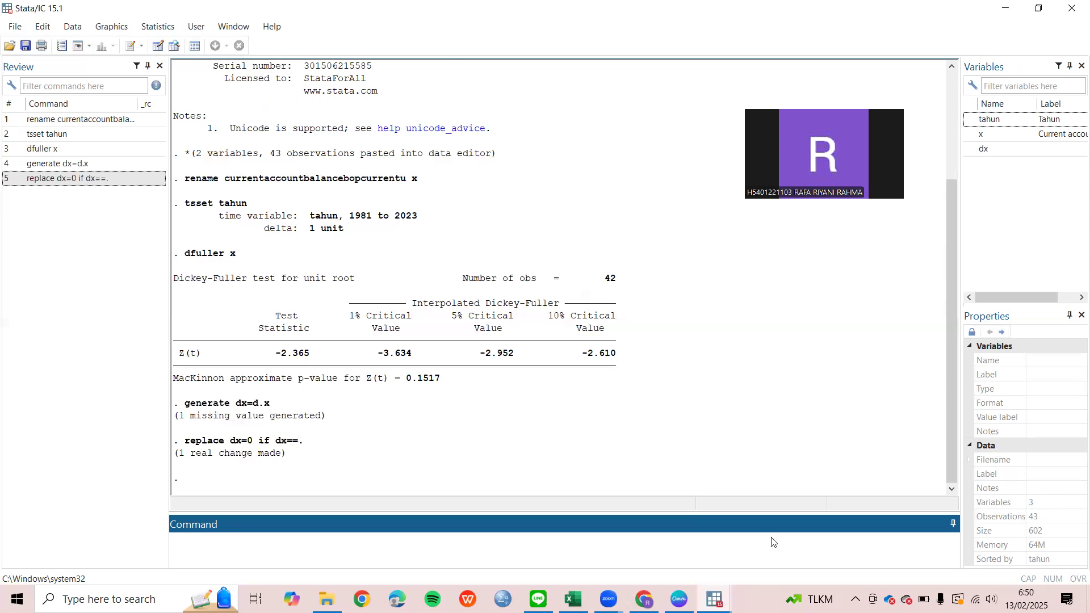
- Review the updated dx column in the Data Editor and run a Dickey-Fuller test on dx
mouse_move(715, 599)
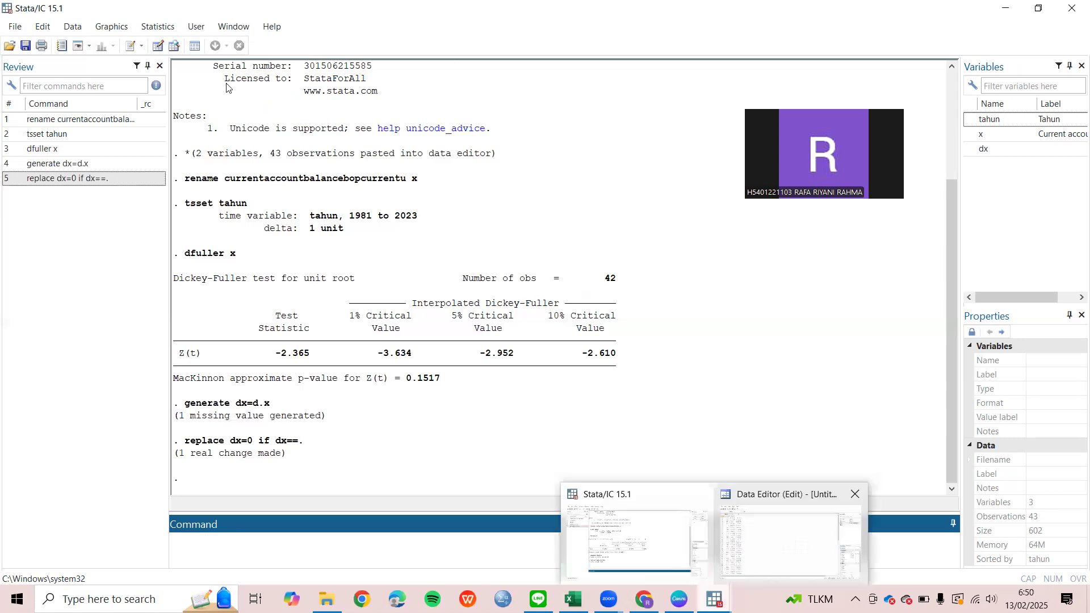
click(789, 540)
mouse_move(713, 599)
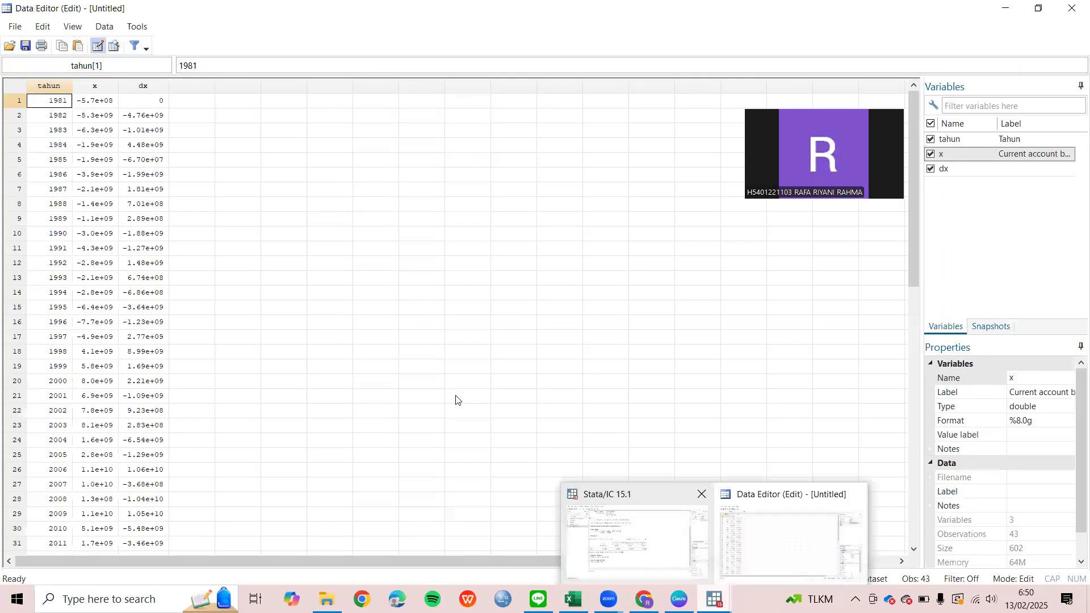
click(637, 540)
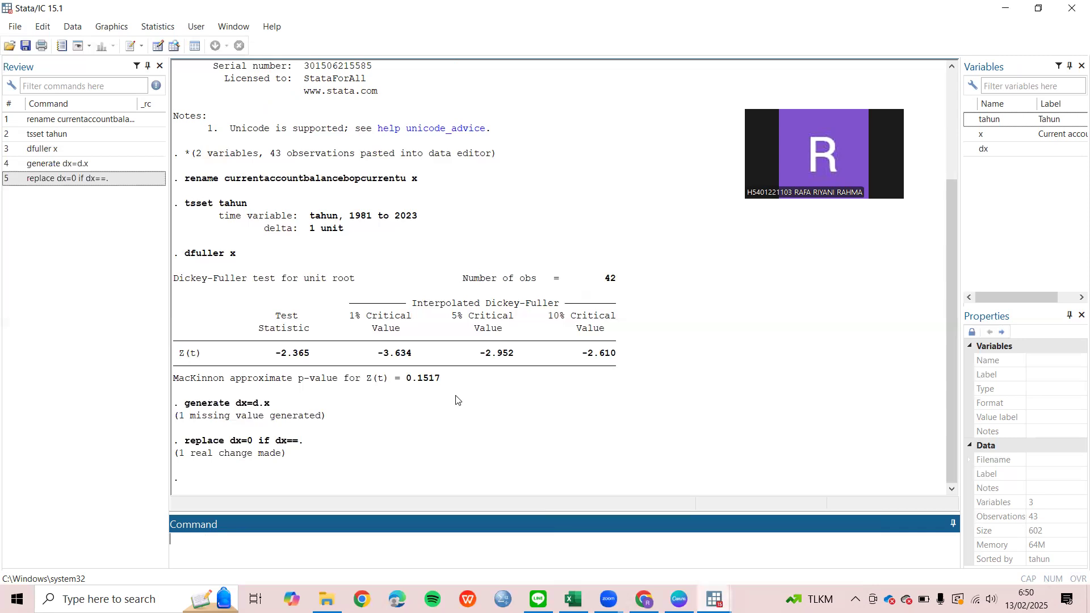
text(dfuller d)
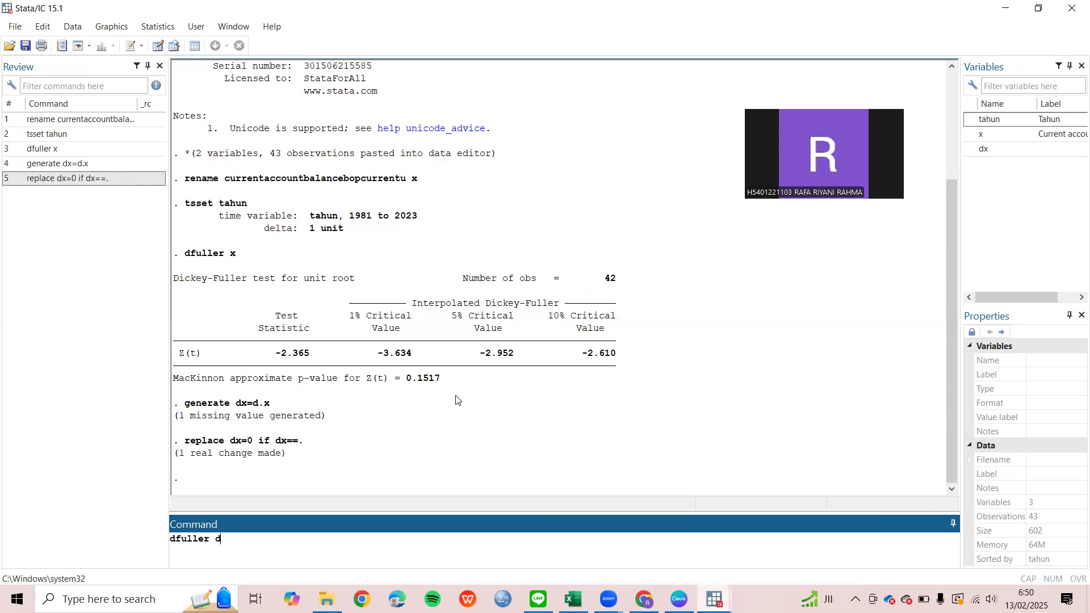
text(x)
key(Return)
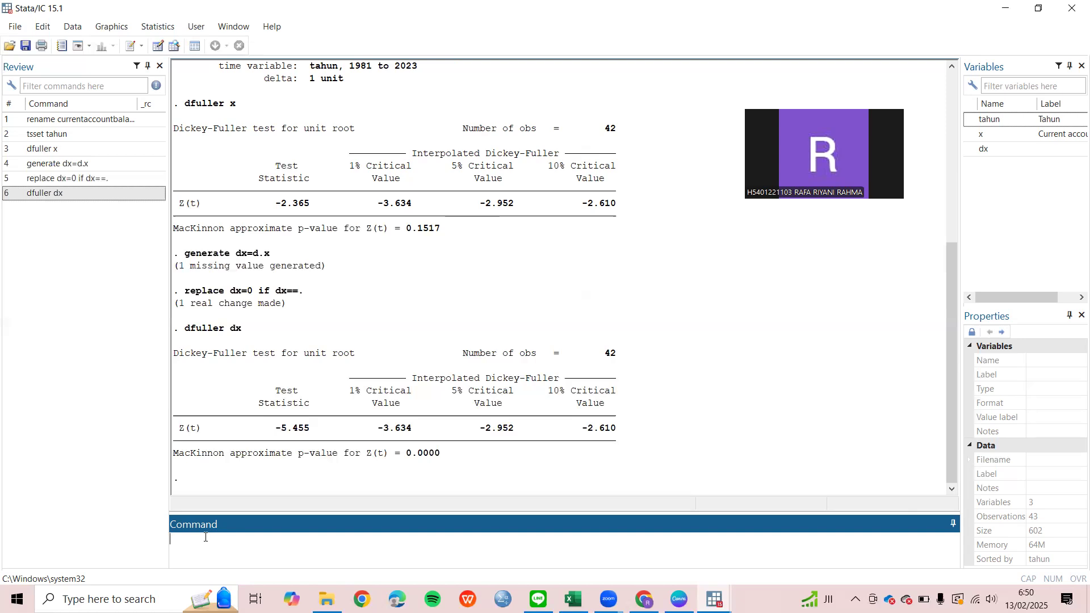
- Plot dx as a time-series line with twoway tsline and graph its autocorrelations with the ac command
text(twoway (tsline dx))
key(Return)
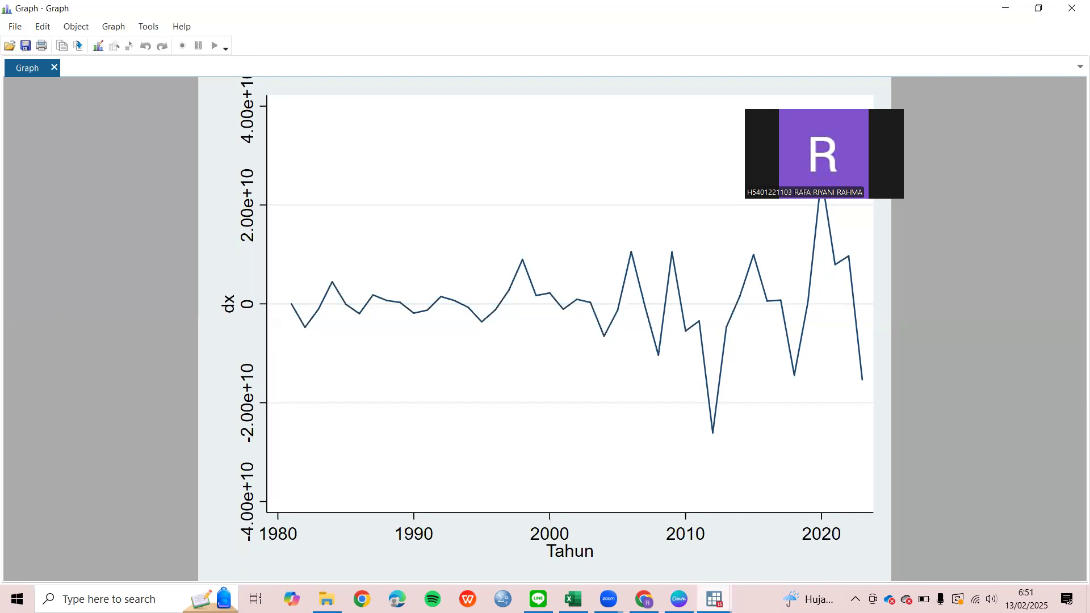
mouse_move(714, 599)
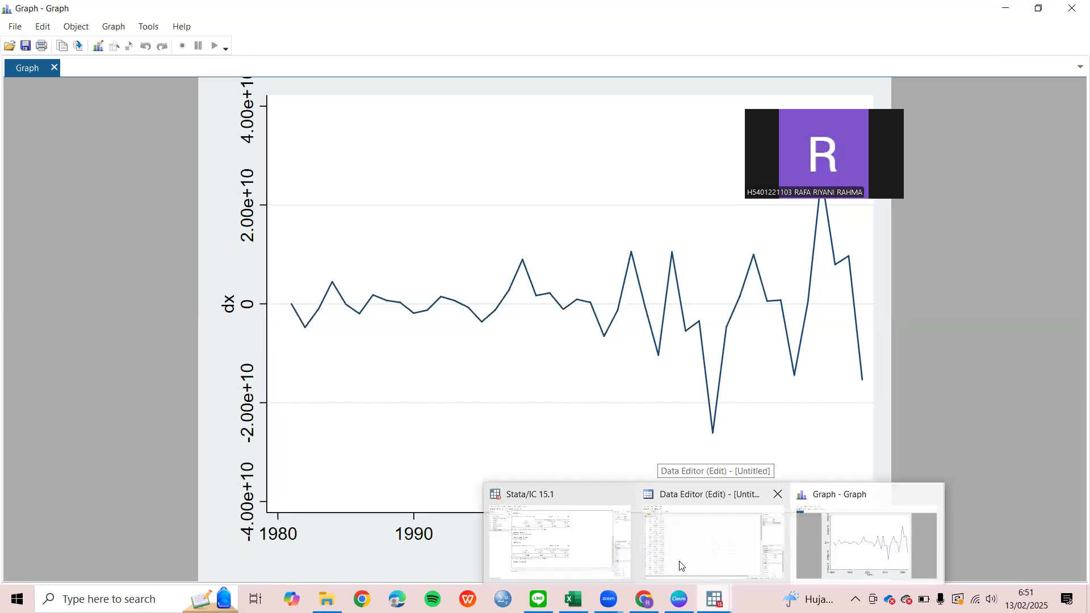
click(560, 546)
text(a)
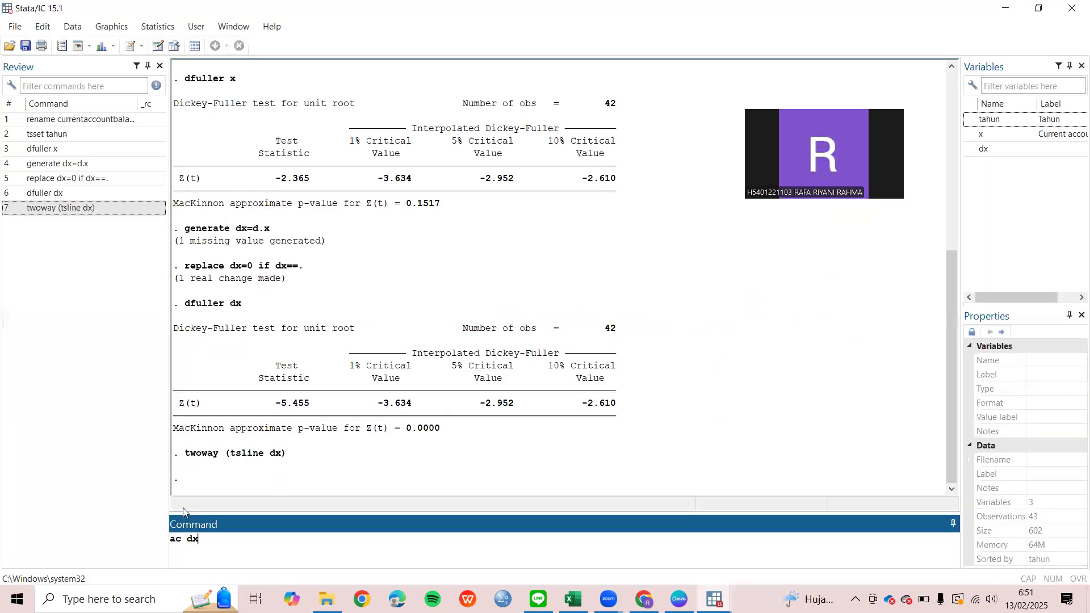
text(c dx)
key(Return)
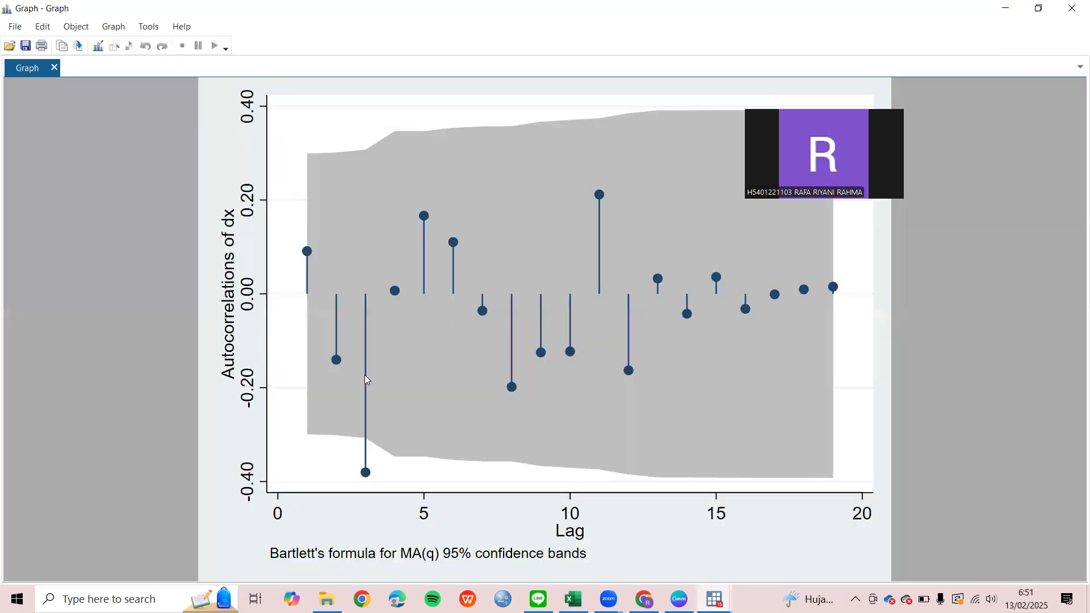